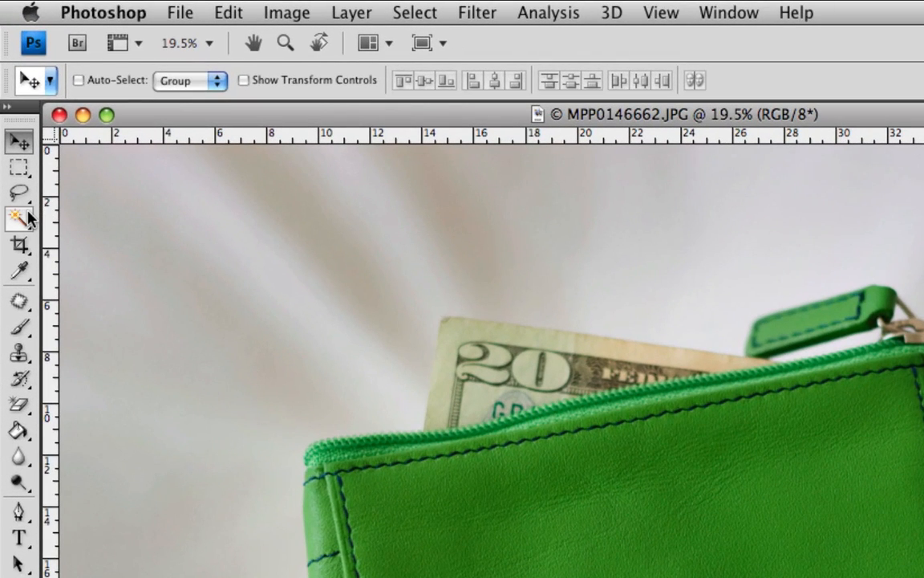
- Select the grey fabric background around the purse using the Magic Wand with a tolerance of 40
click(29, 215)
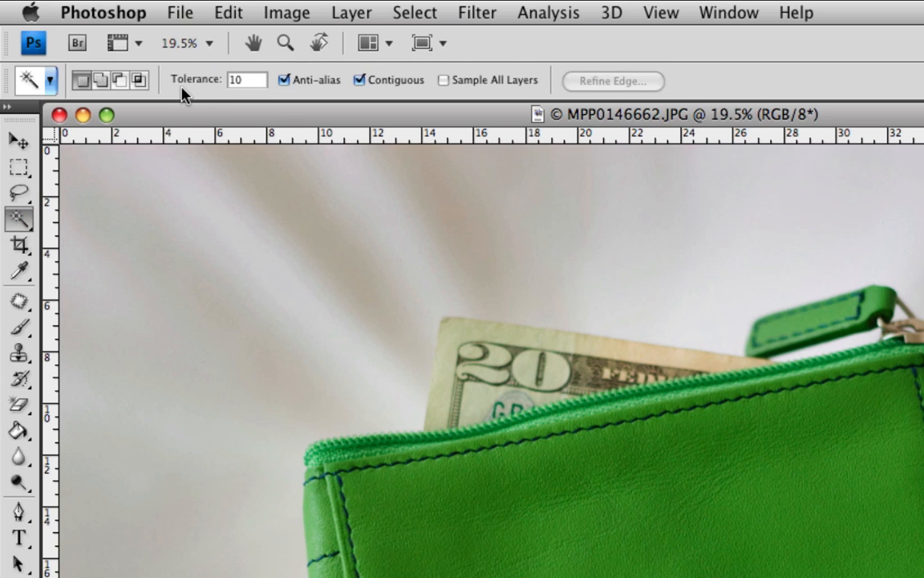
double_click(239, 79)
text(40)
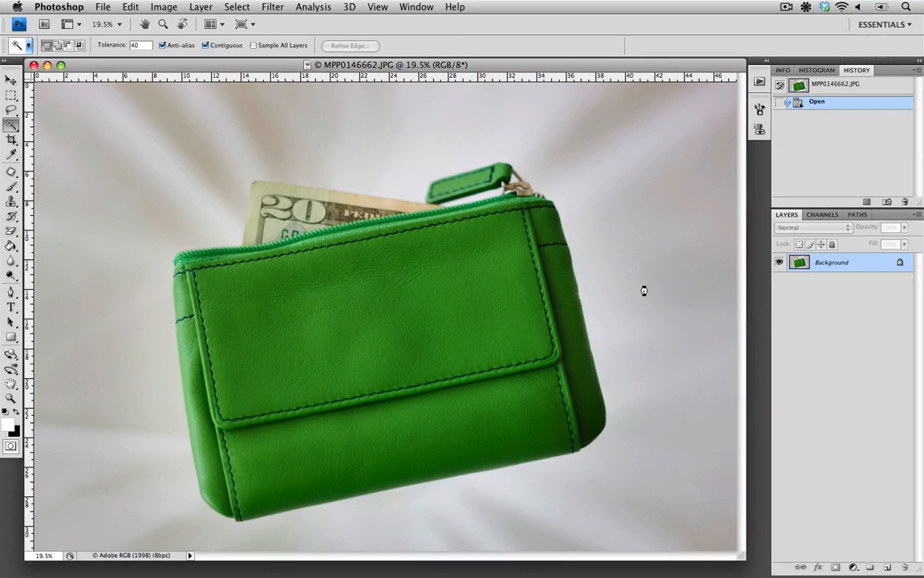
click(896, 405)
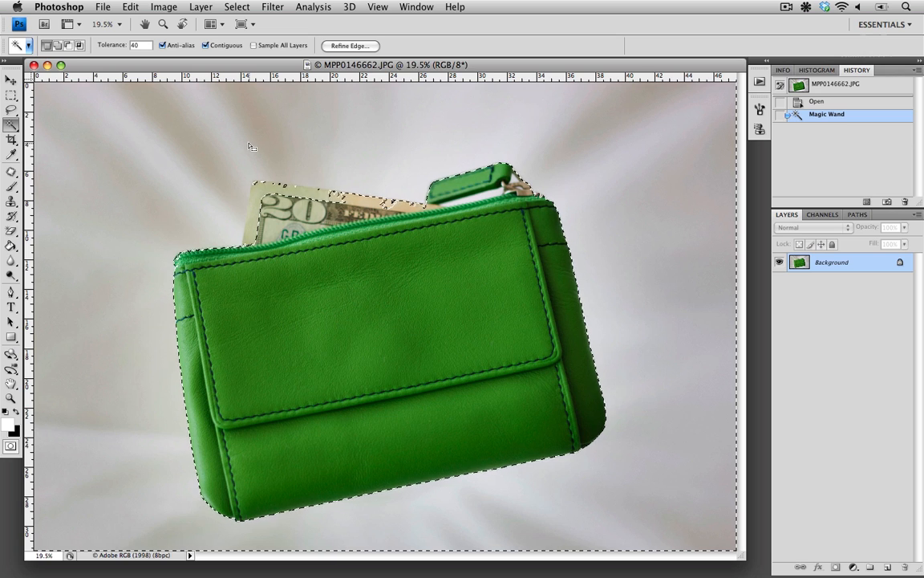
- Subtract the wrongly selected border areas of the 20-dollar bill using the Magic Wand with a tolerance of 10
drag(236, 136, 503, 283)
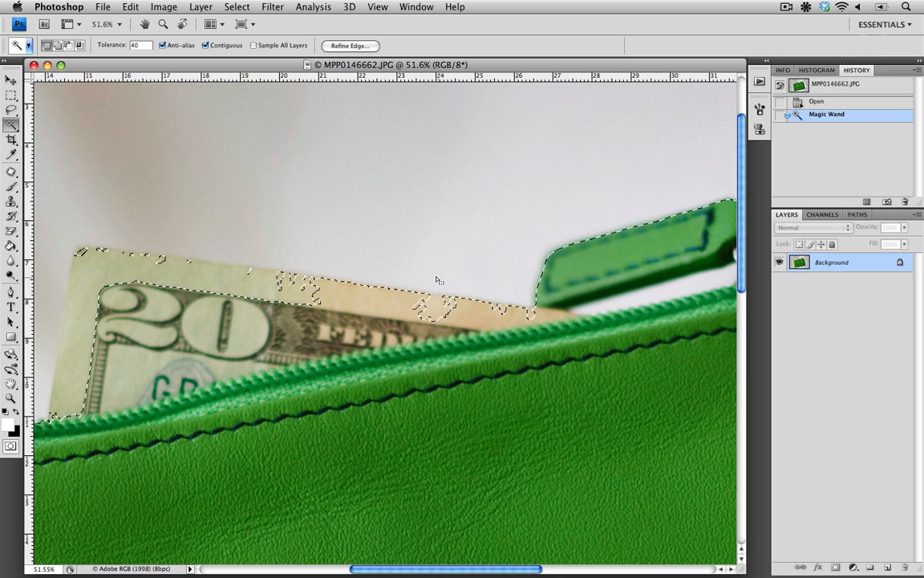
drag(391, 245, 477, 219)
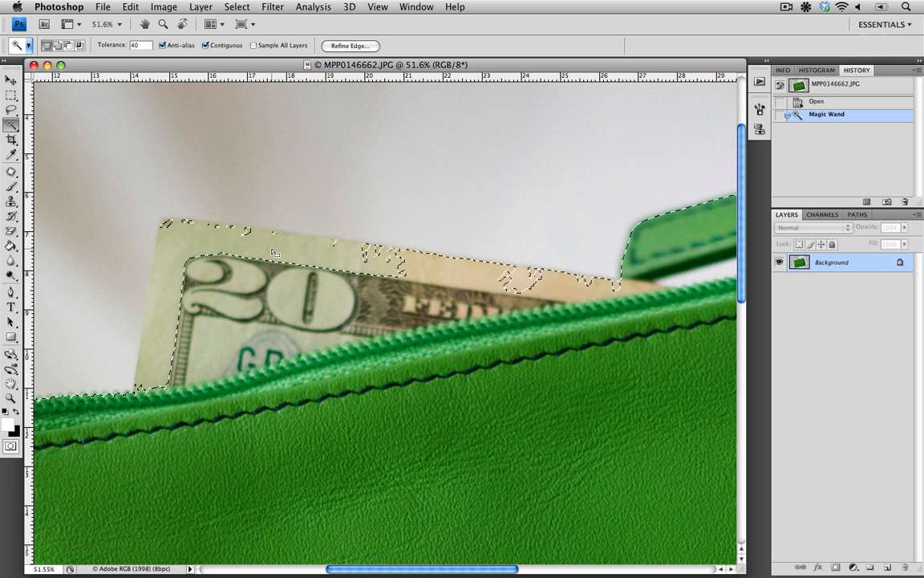
drag(145, 45, 116, 43)
text(10)
key(alt)
click(525, 291)
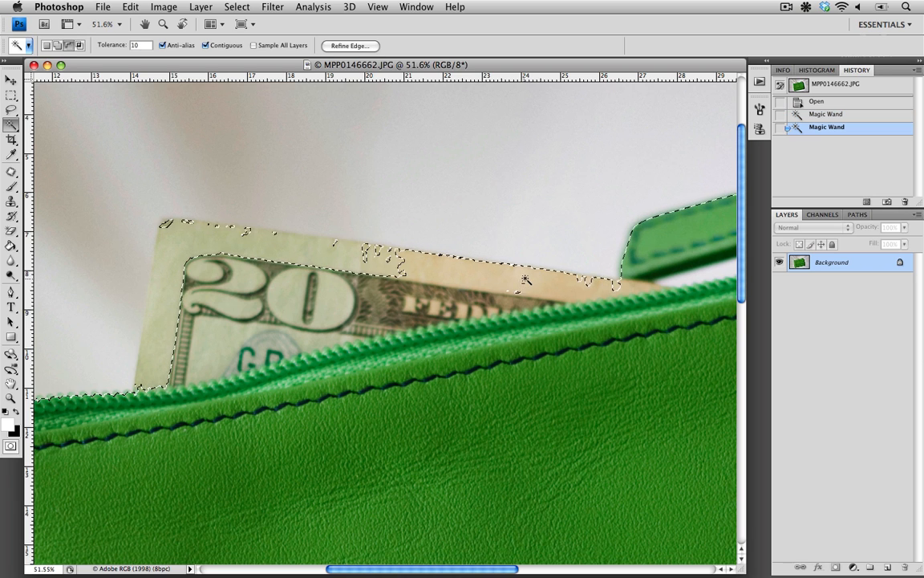
click(608, 284)
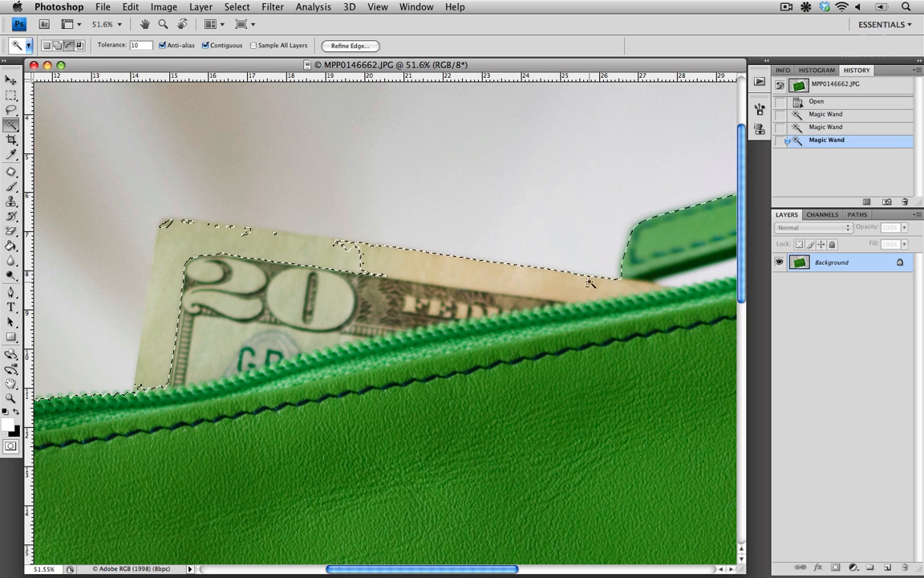
click(481, 268)
click(208, 235)
click(166, 271)
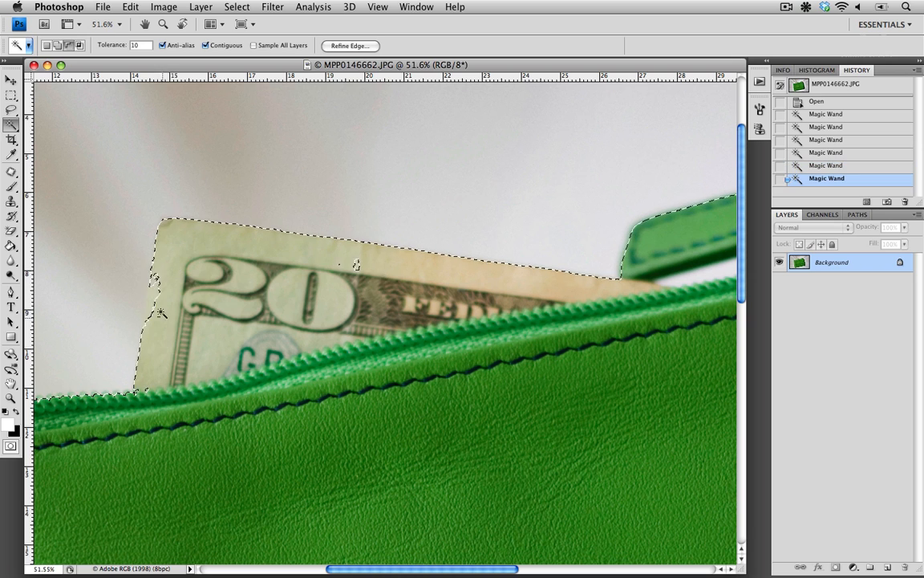
- Remove the leftover selected specks inside the bill and at its lower corner by the zipper from the selection
click(357, 264)
click(358, 266)
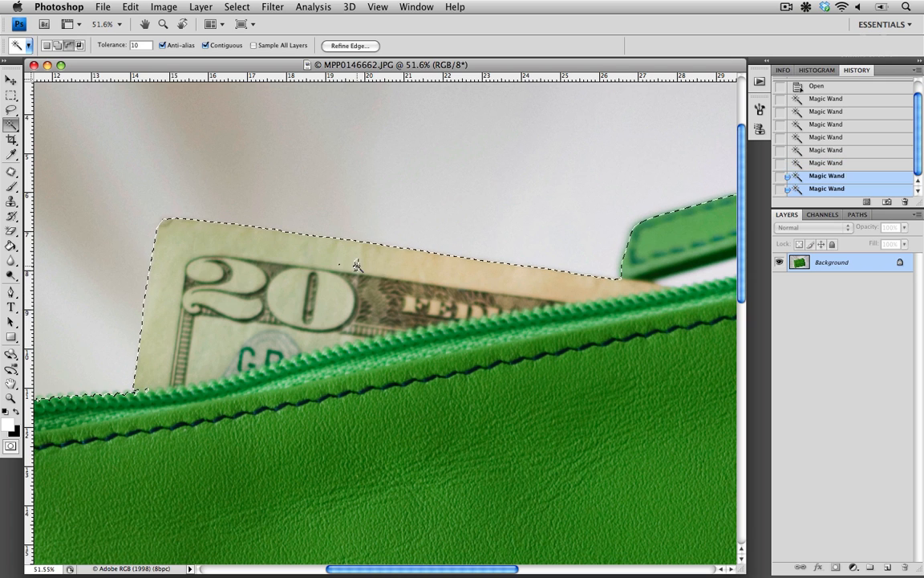
click(340, 264)
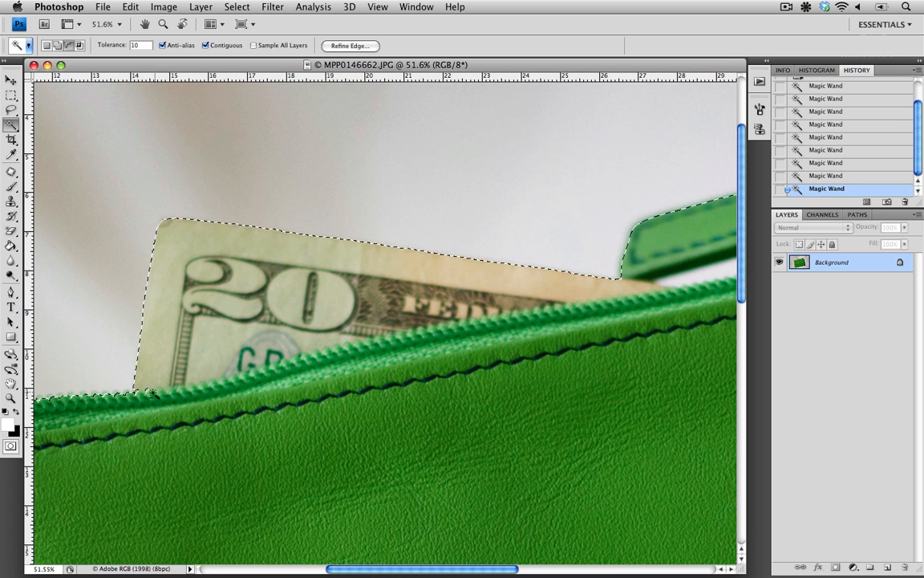
click(147, 391)
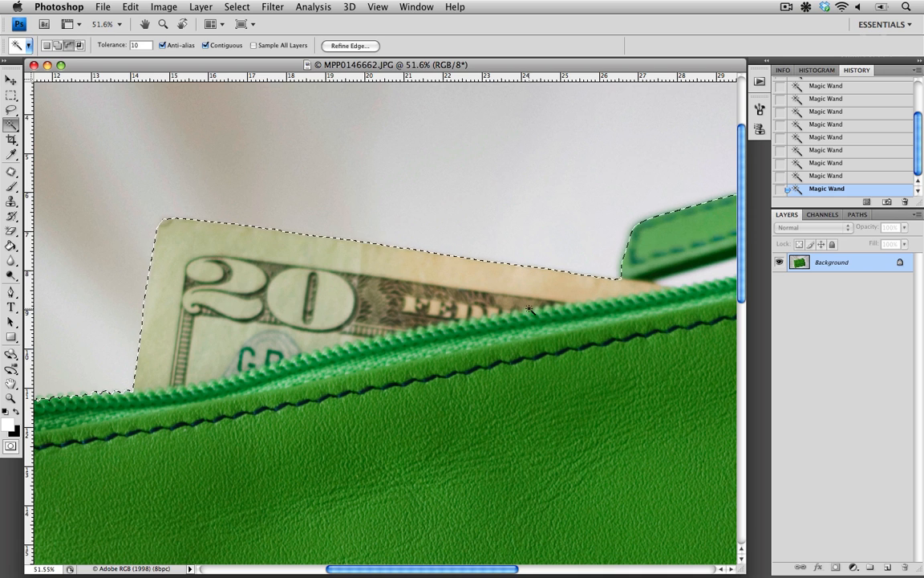
- Add the background gaps around the zipper pull and its metal hardware to the selection, and clean up the zipper teeth
drag(696, 311, 385, 382)
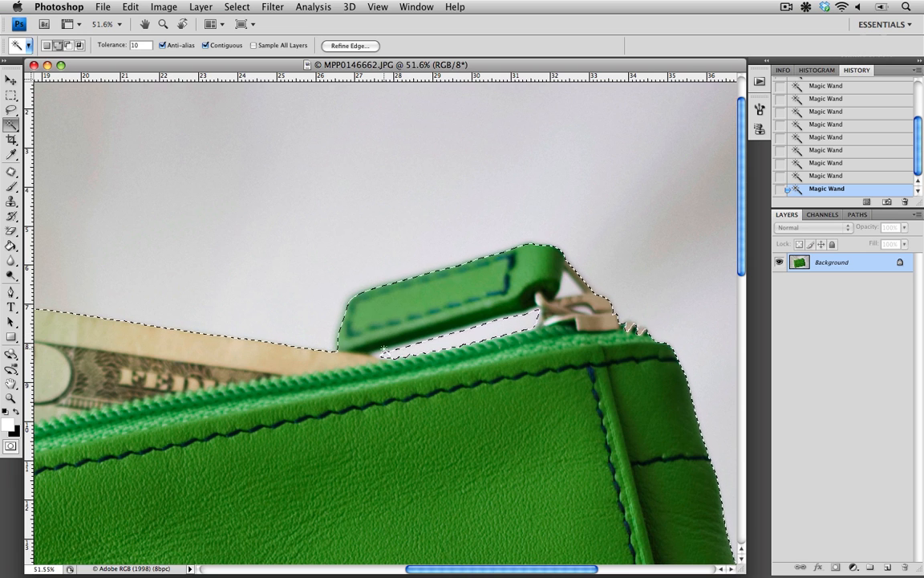
shift+click(382, 353)
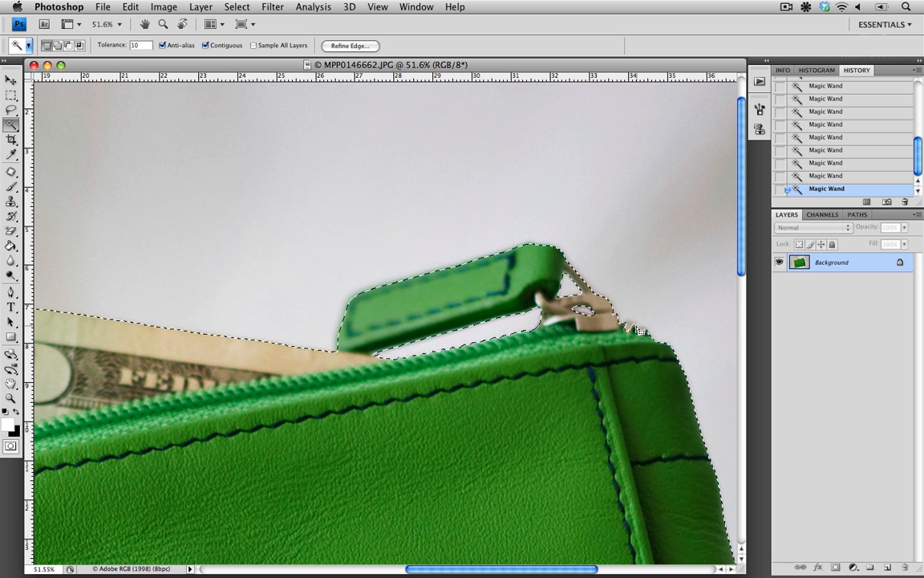
key(alt)
- Invert the selection so that the purse and bill are selected instead of the background
key(super+0)
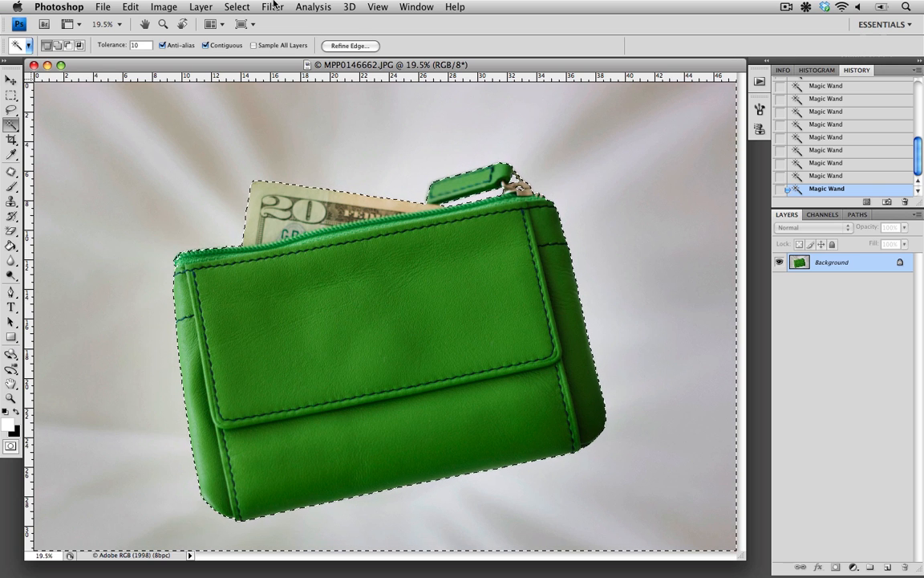
click(237, 6)
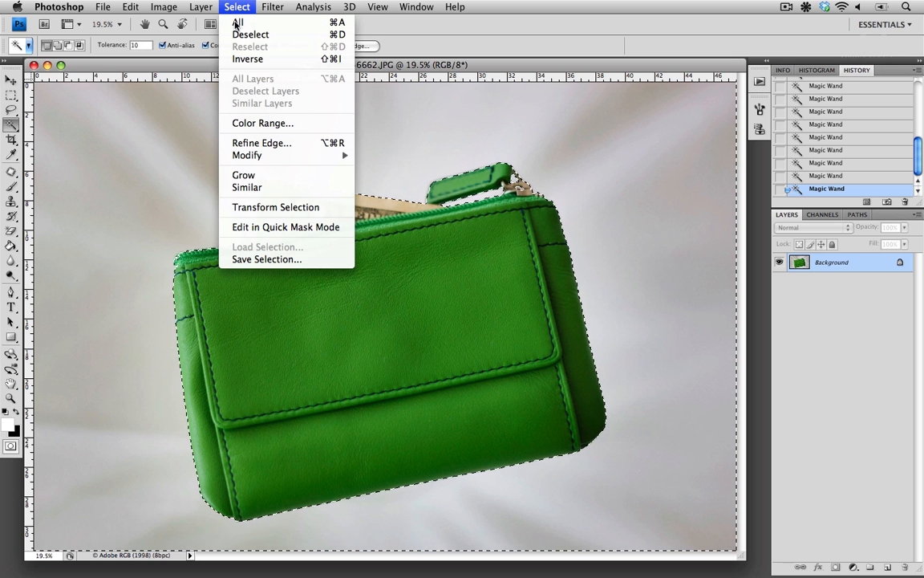
click(245, 59)
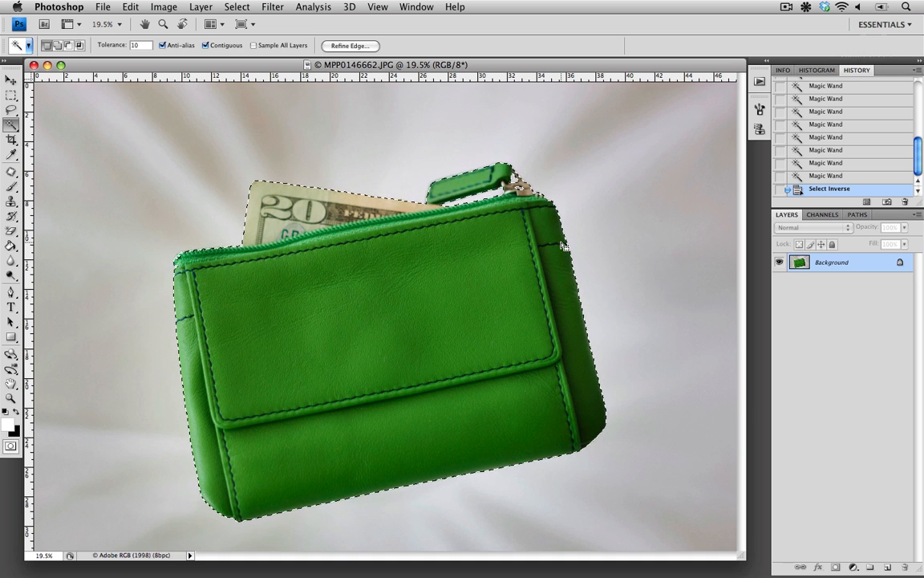
- Feather the purse selection by 2 pixels and copy it to a new layer
click(235, 7)
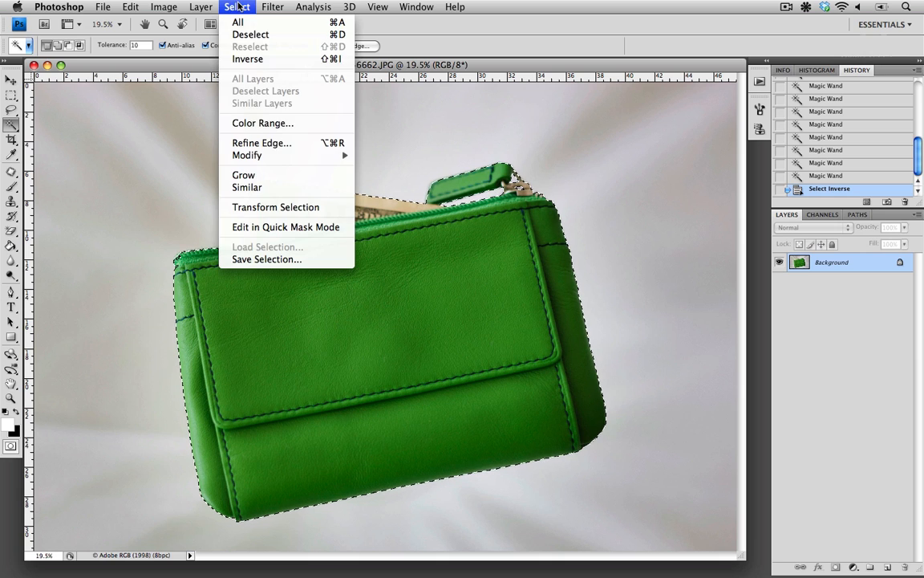
mouse_move(323, 163)
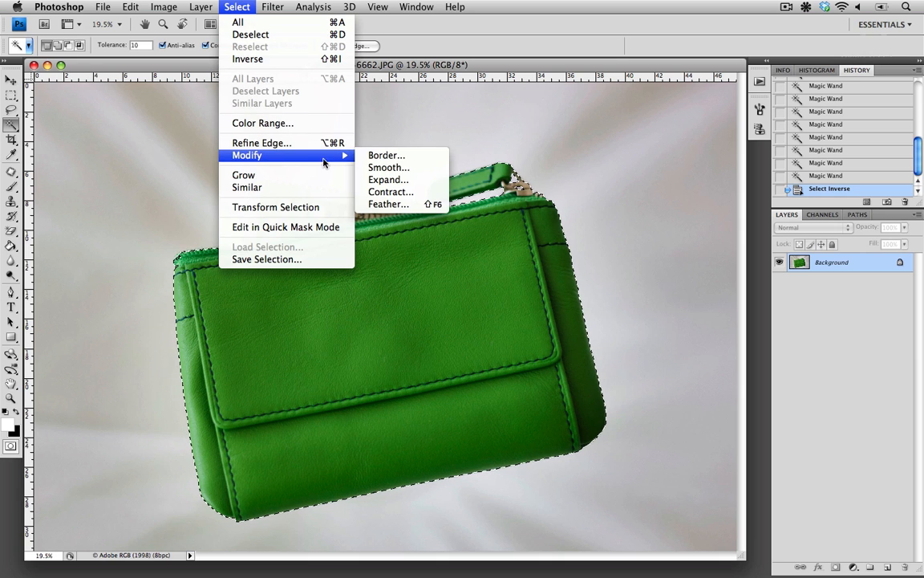
click(395, 206)
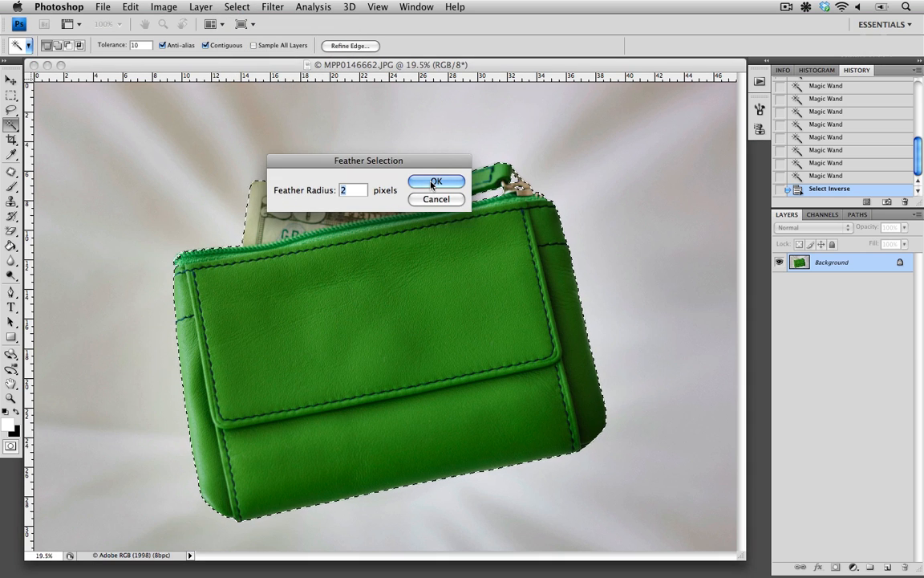
click(433, 182)
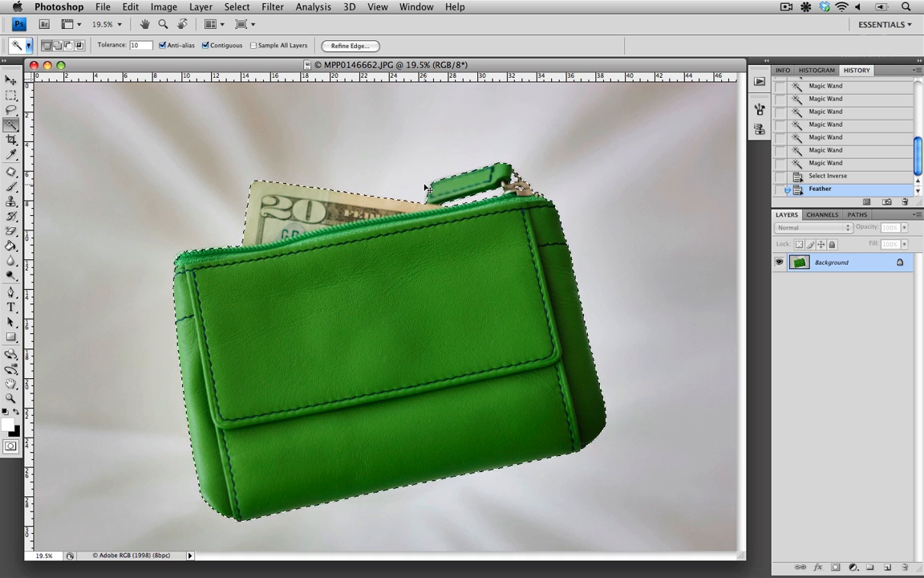
key(ctrl+j)
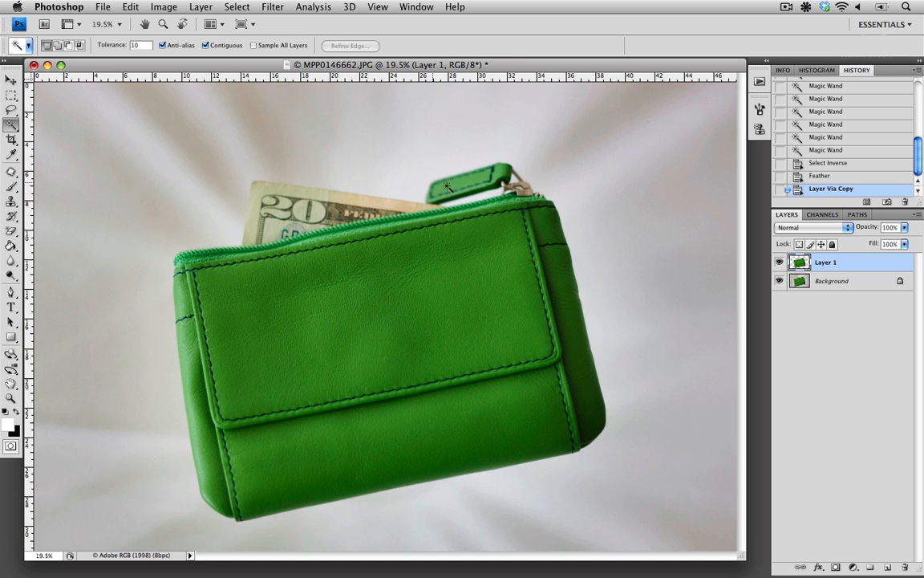
- Hide the Background layer and add a new empty layer directly beneath the purse cutout layer
click(779, 281)
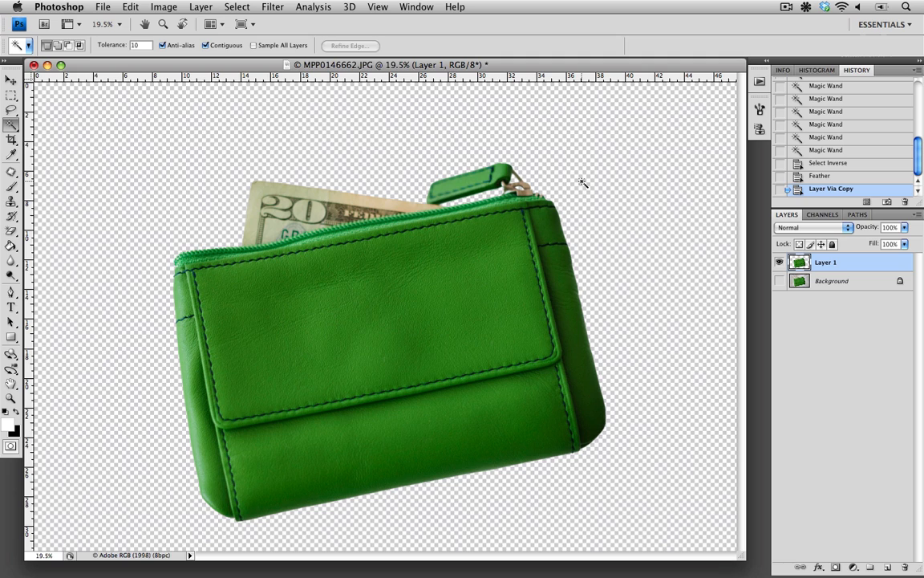
click(887, 568)
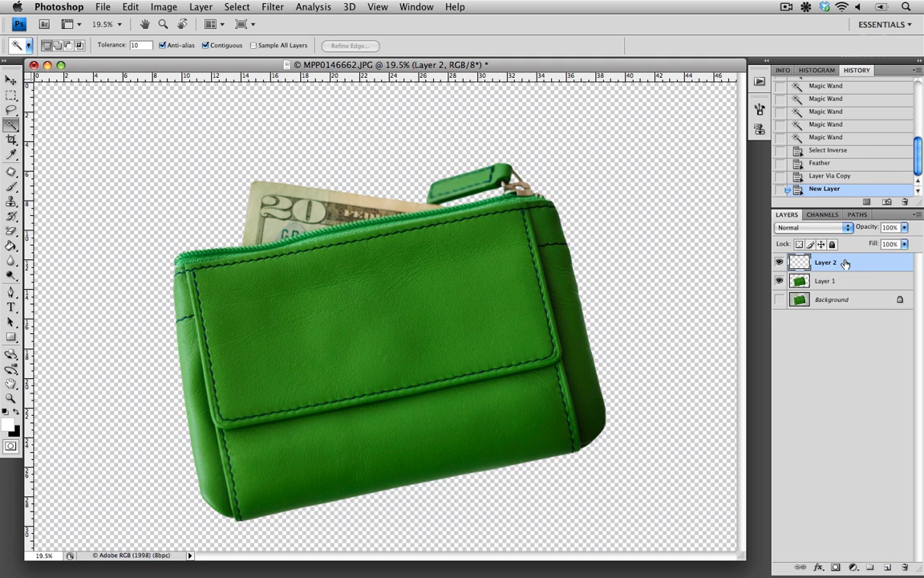
drag(845, 265, 835, 283)
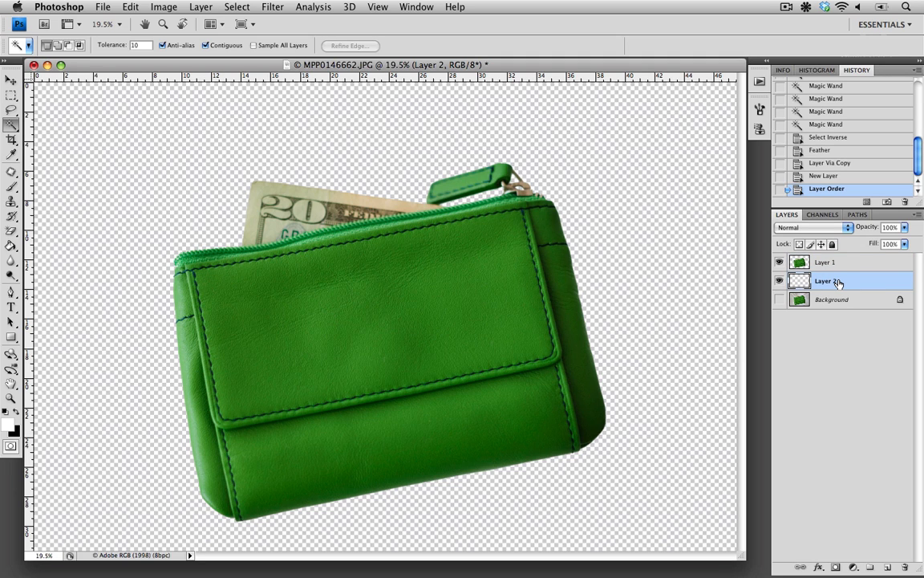
- Fill Layer 2 with a near-white foreground color of RGB 250, 250, 250 using the Paint Bucket
click(9, 424)
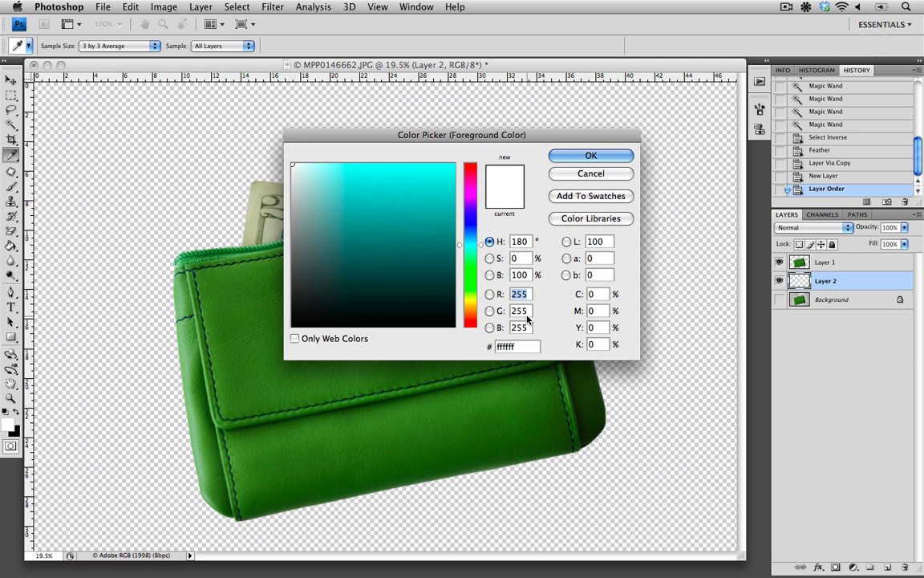
text(250)
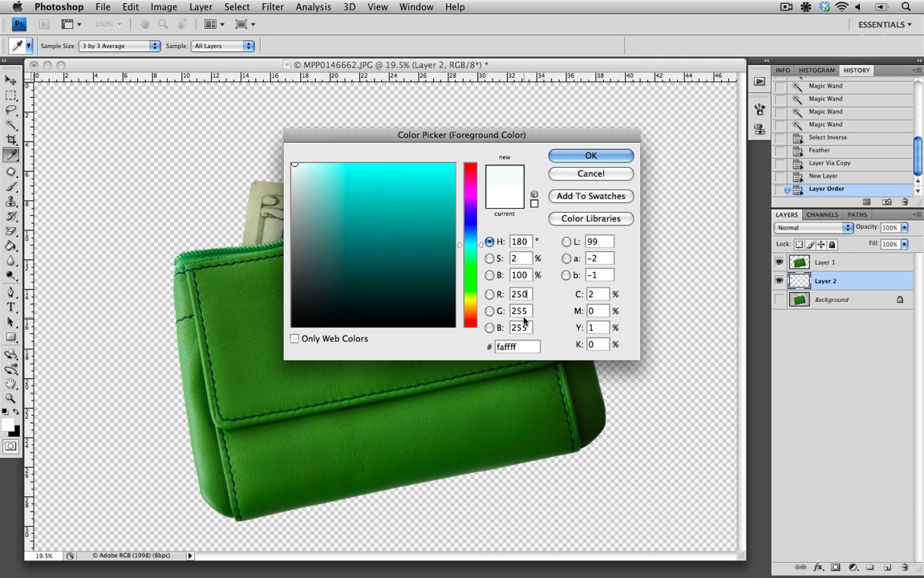
key(Tab)
text(250)
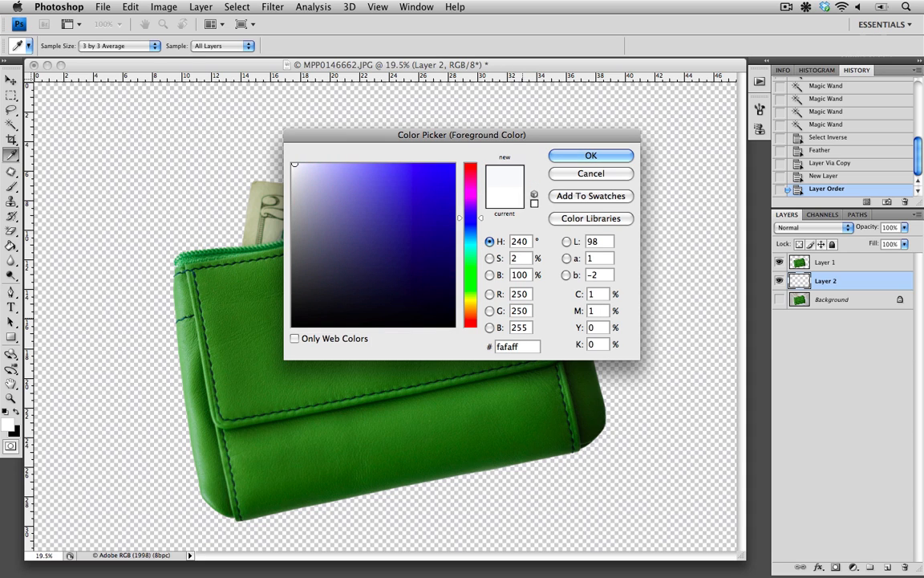
key(Tab)
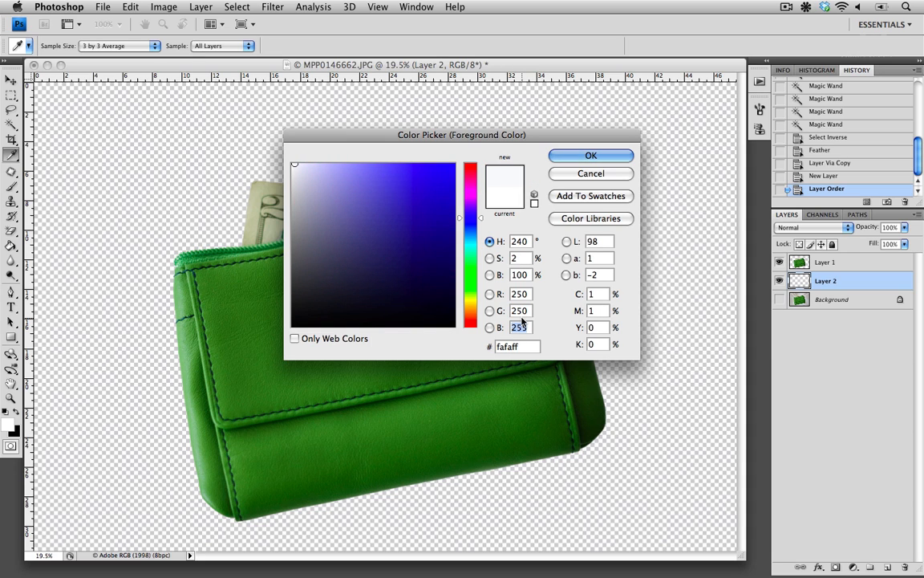
text(250)
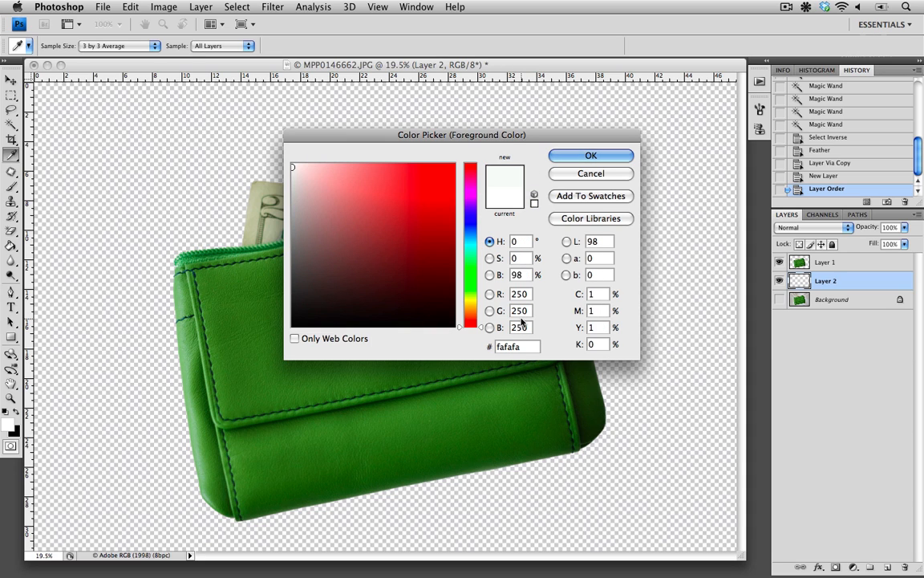
key(Return)
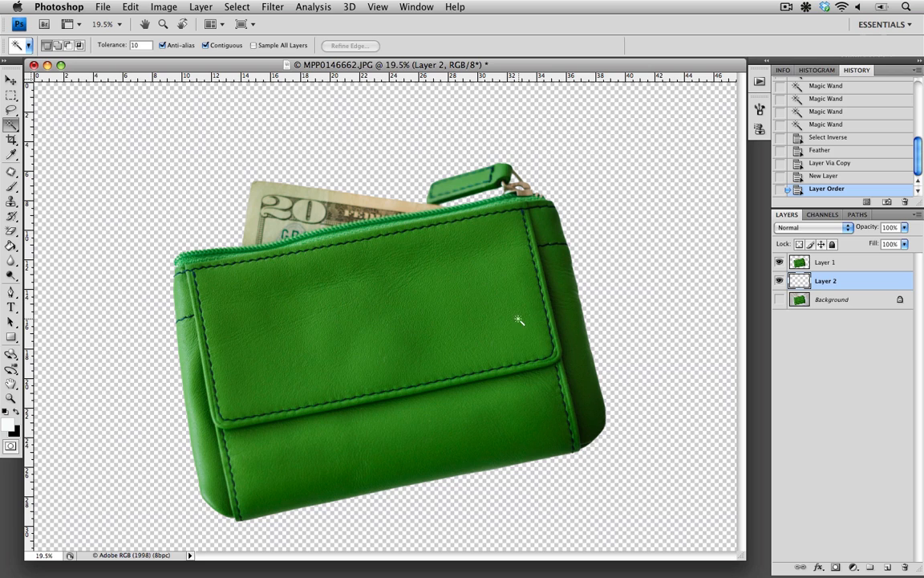
drag(10, 245, 43, 256)
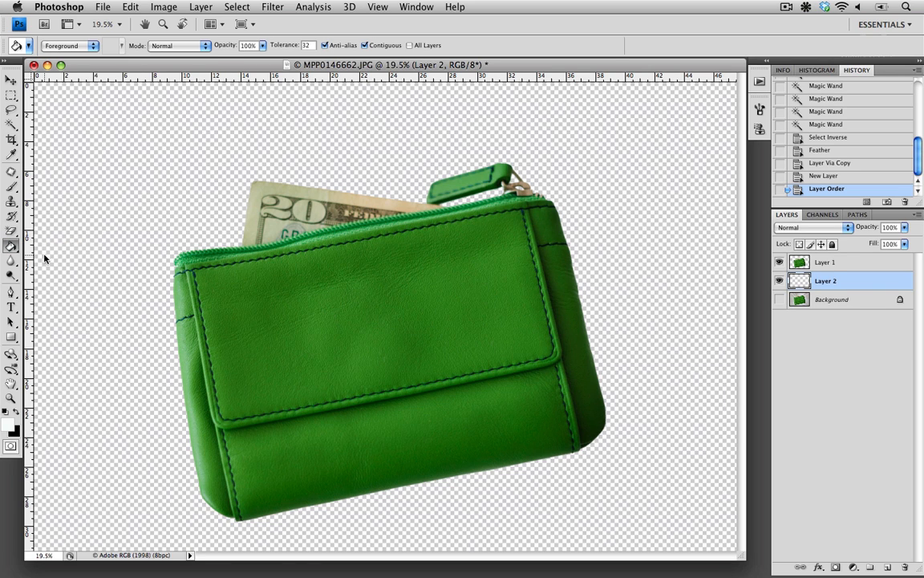
click(80, 231)
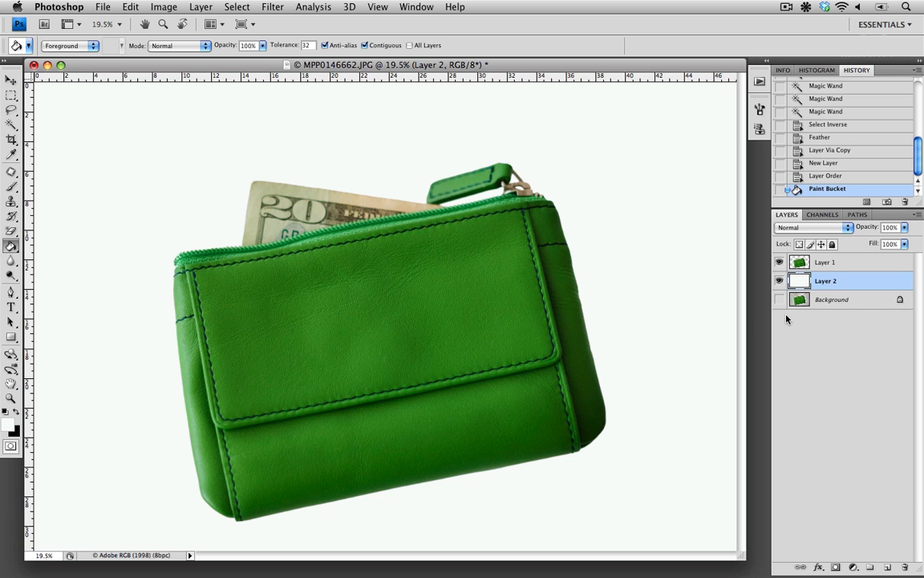
- Switch Layer 2 and Layer 1 off and back on in turn to inspect the fill and the cutout
click(780, 281)
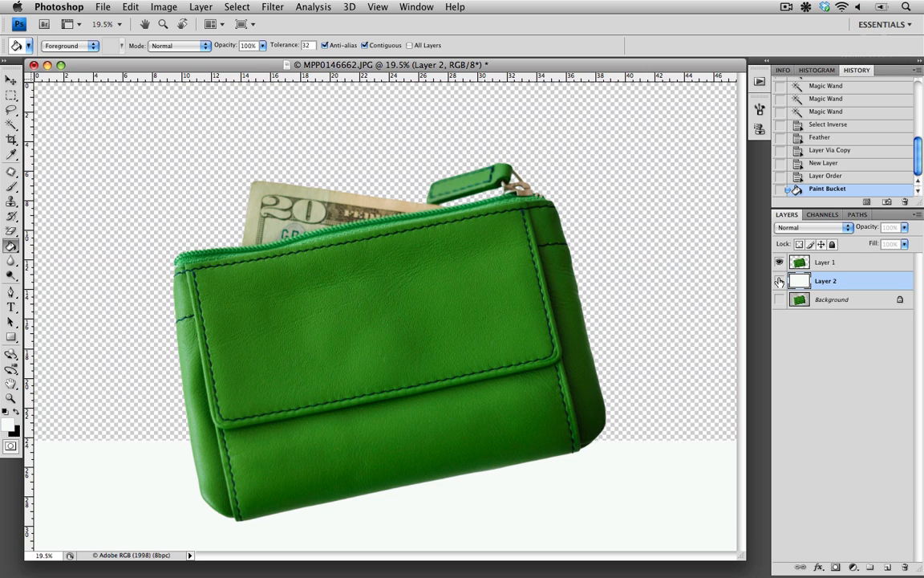
click(780, 281)
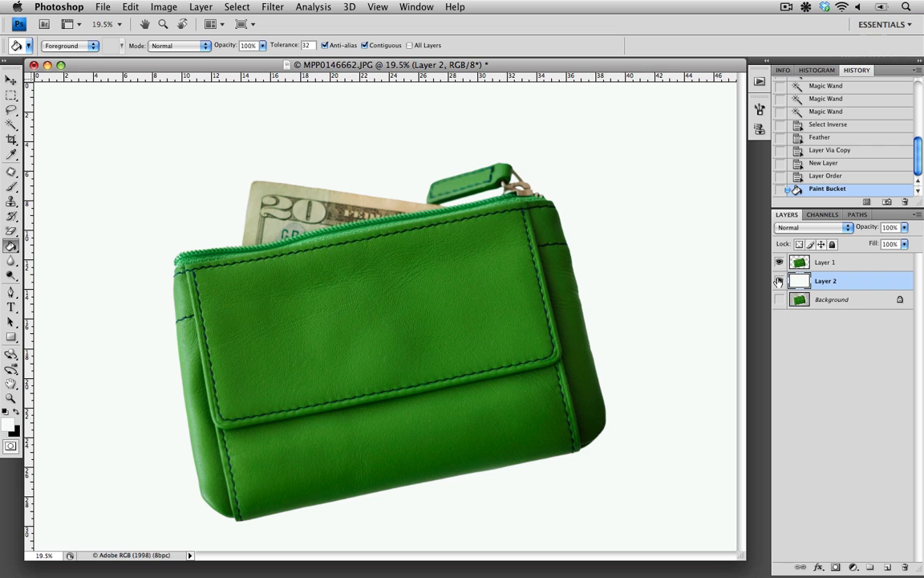
click(779, 264)
click(779, 265)
- Flatten the image and discard the hidden Background layer
click(920, 216)
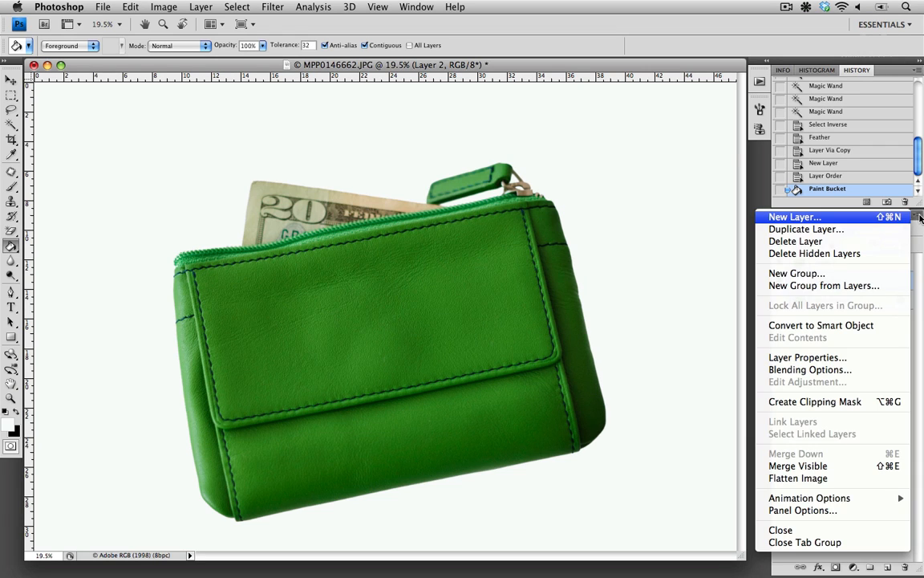
click(828, 480)
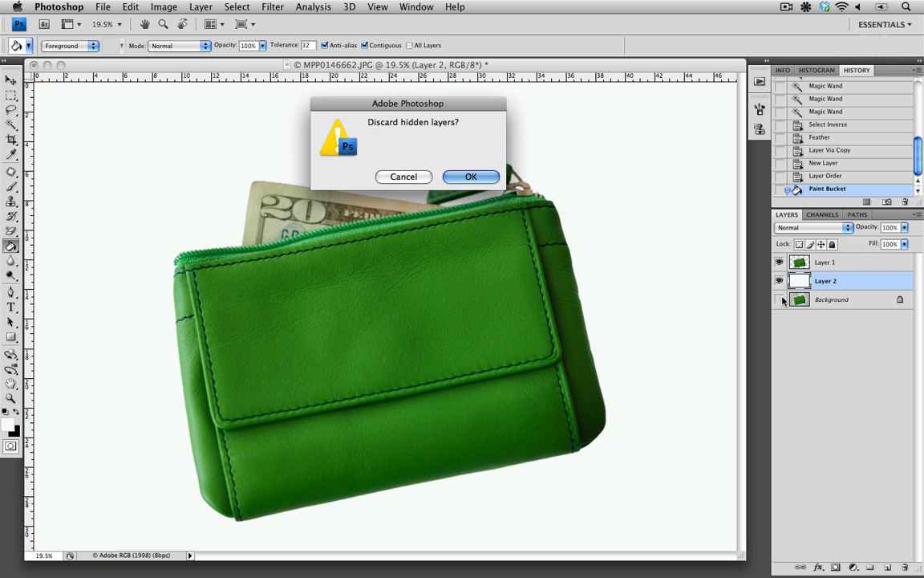
click(470, 178)
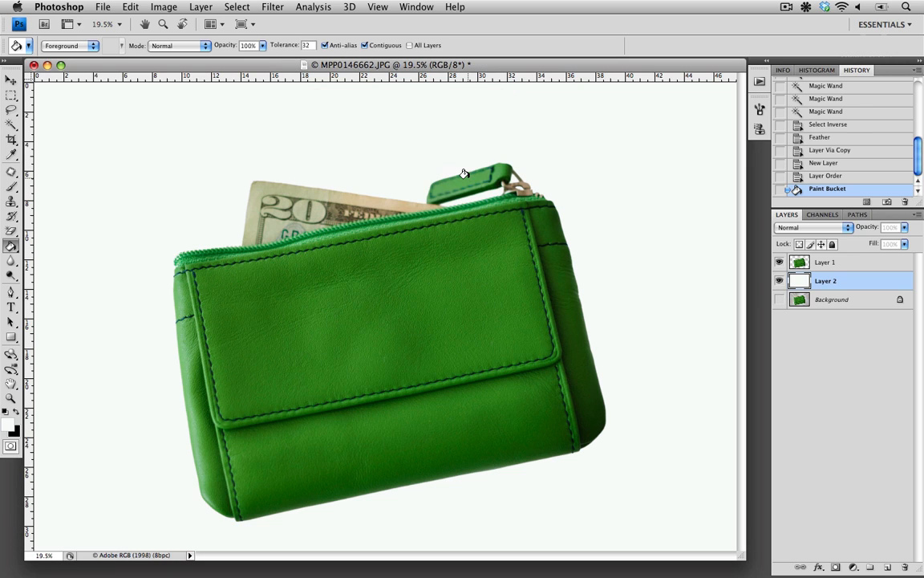